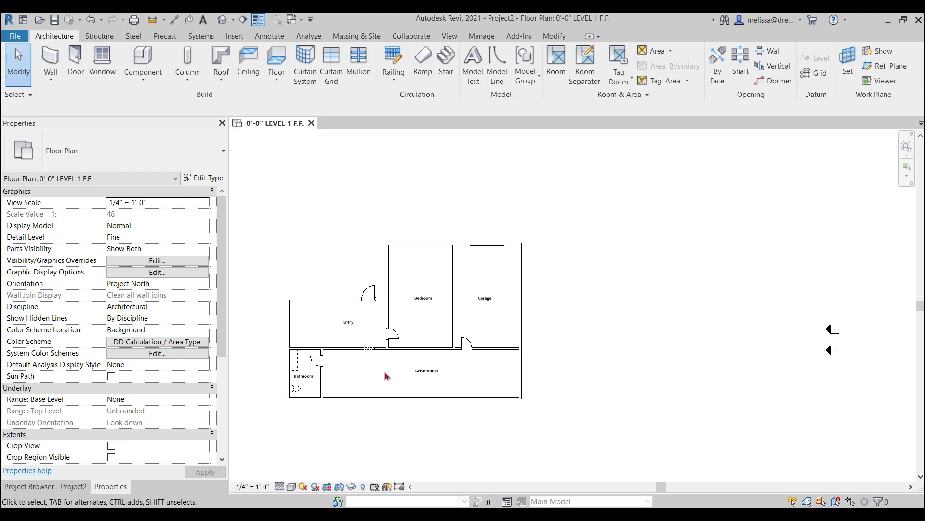
Step: Set the Entry's top wall 10'-0" from the Great Room wall
click(320, 302)
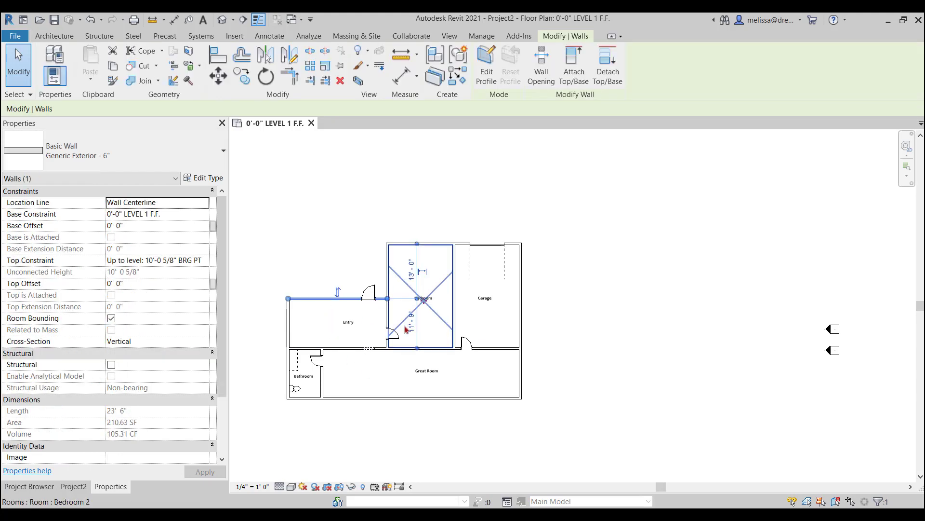
scroll(417, 323, up, 3)
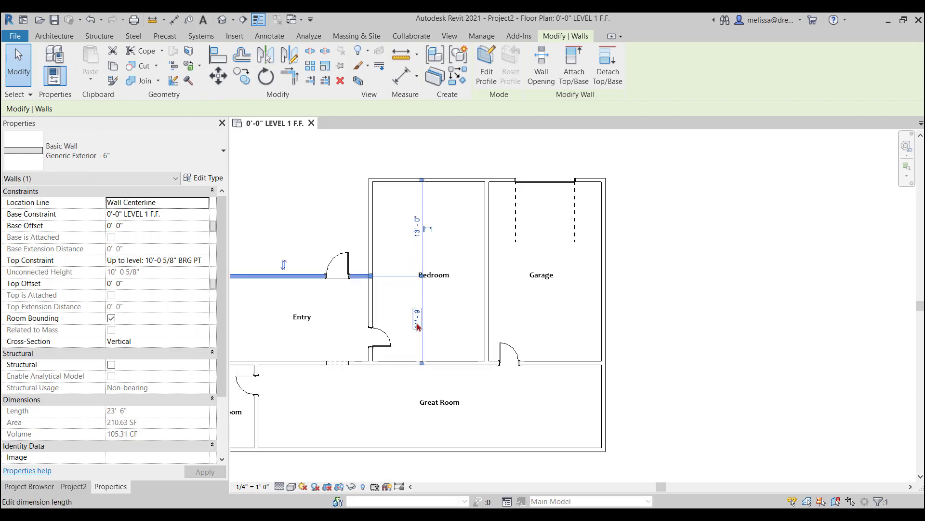
click(419, 328)
text(10)
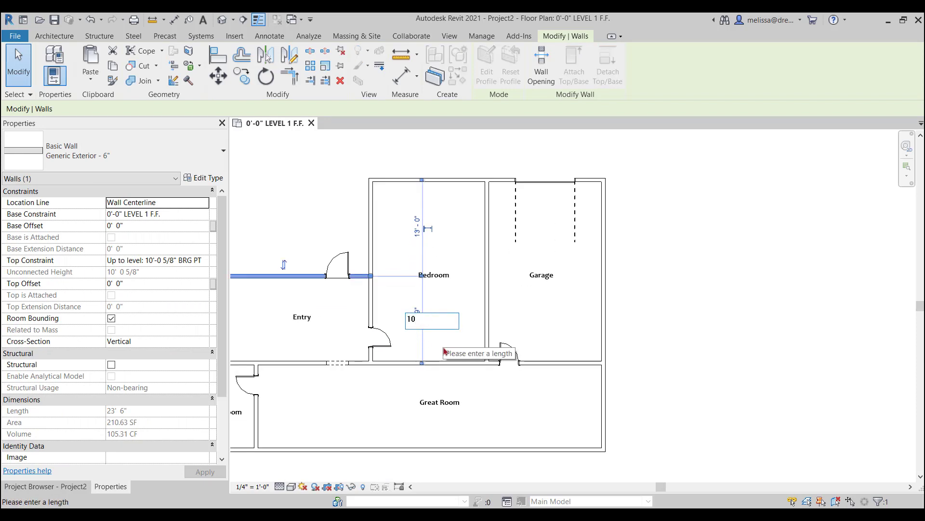
key(Return)
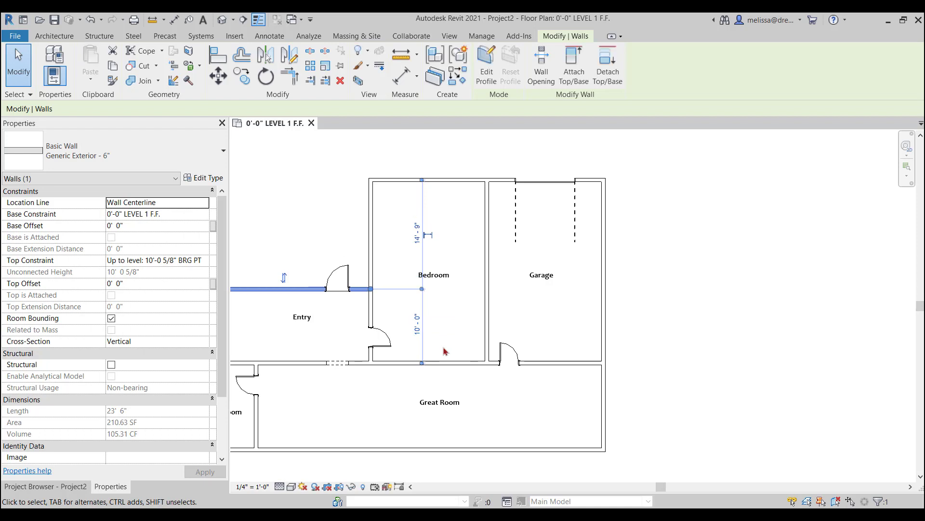
Step: Change that distance to 10", which triggers the door-not-cutting error
click(418, 327)
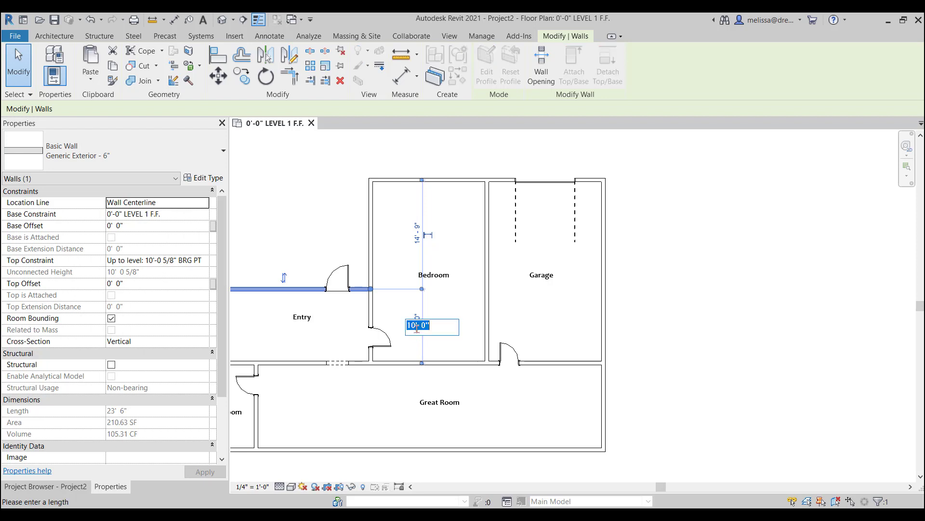
text(10")
key(Return)
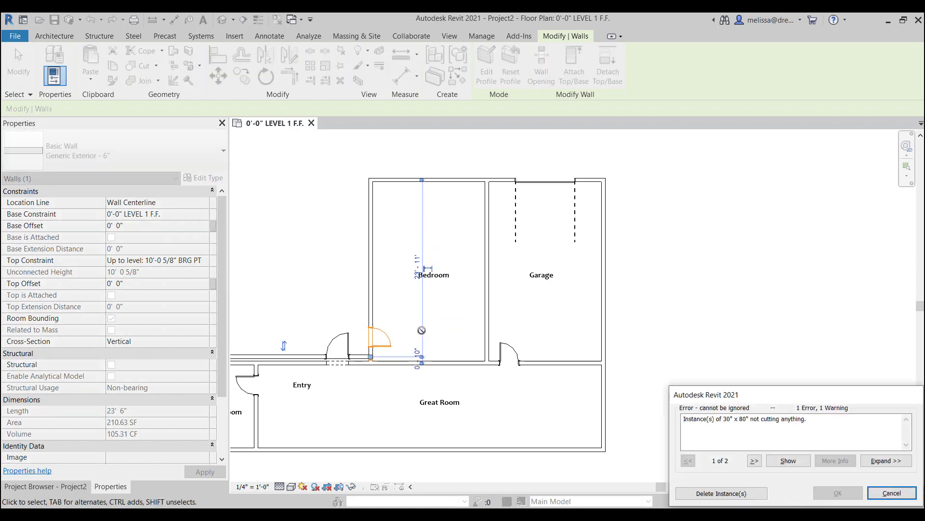
Step: Cancel the error and set the Entry's top wall 10'-10" from the Great Room wall
click(885, 493)
middle_drag(309, 295, 412, 301)
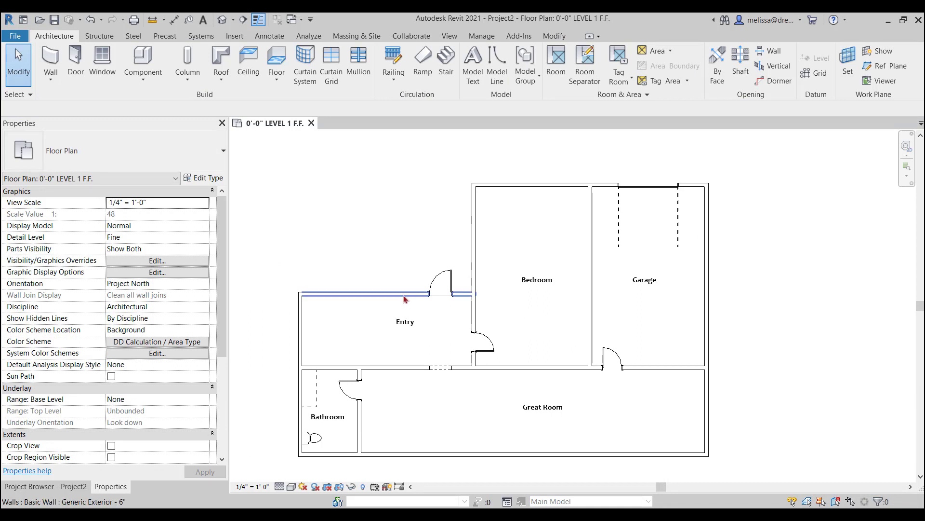
click(404, 297)
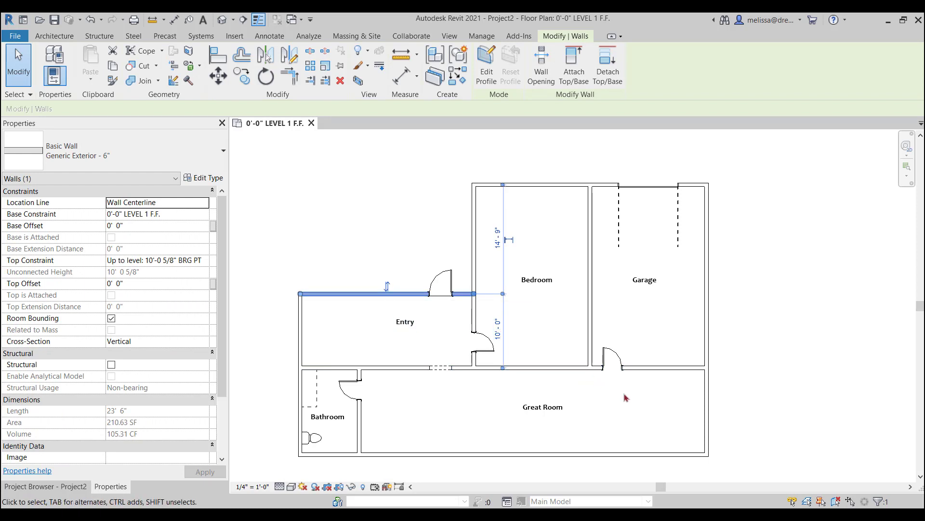
click(505, 328)
text(10)
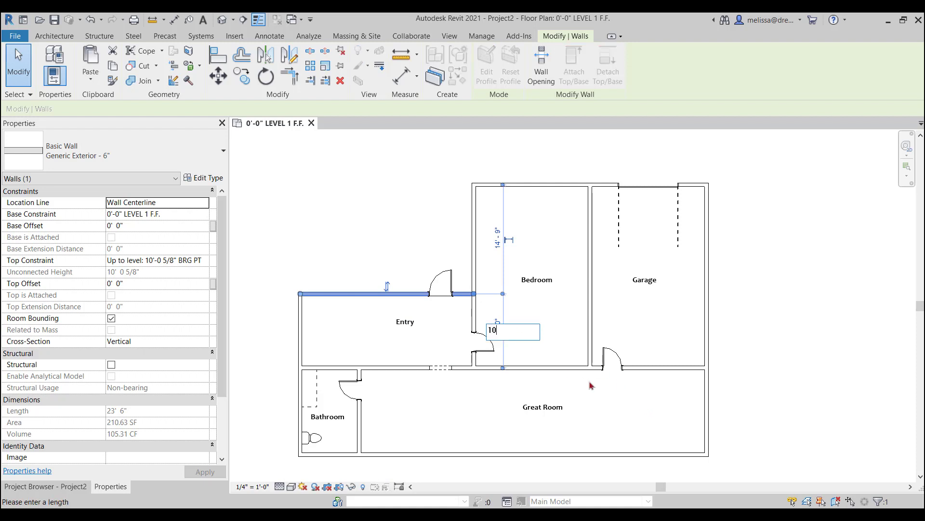
text( 10)
key(Return)
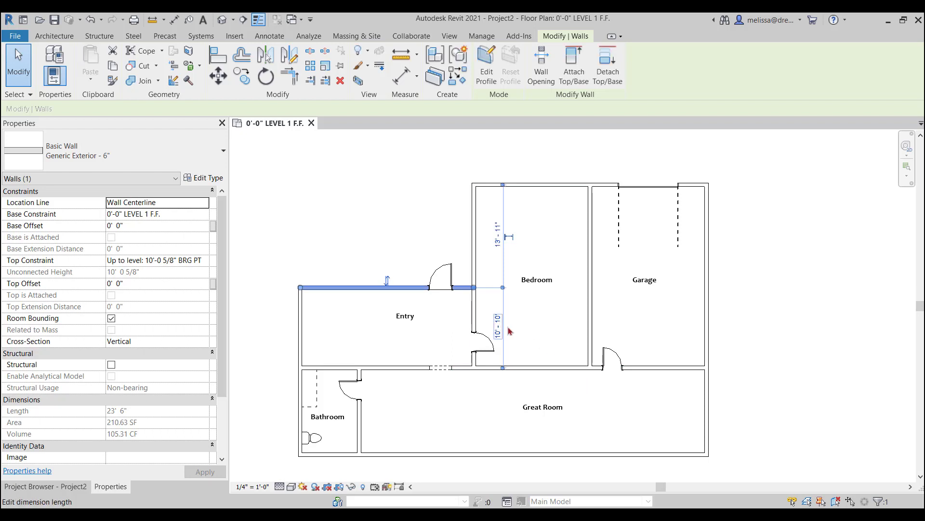
Step: Refine that distance to 10'-10 5/8" by typing 10 10 5/8
click(498, 332)
text(10)
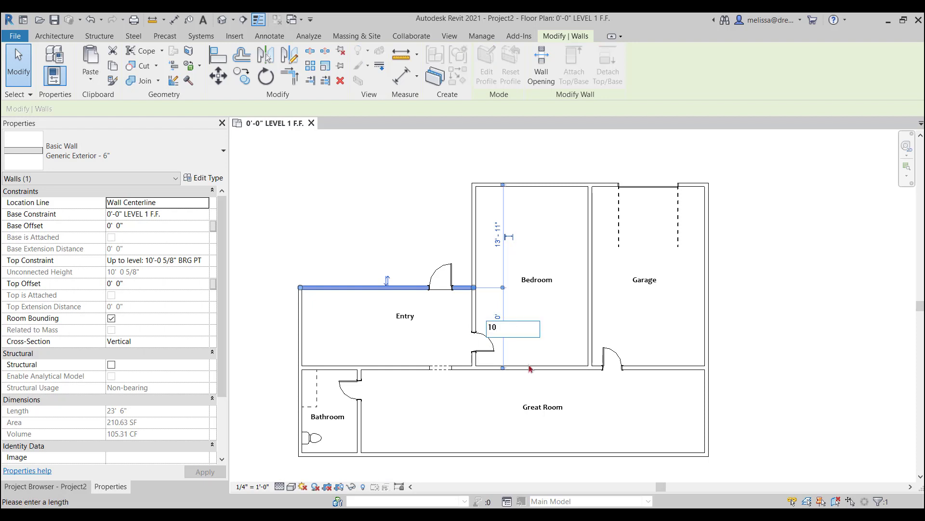
text( 10 5/8)
key(Return)
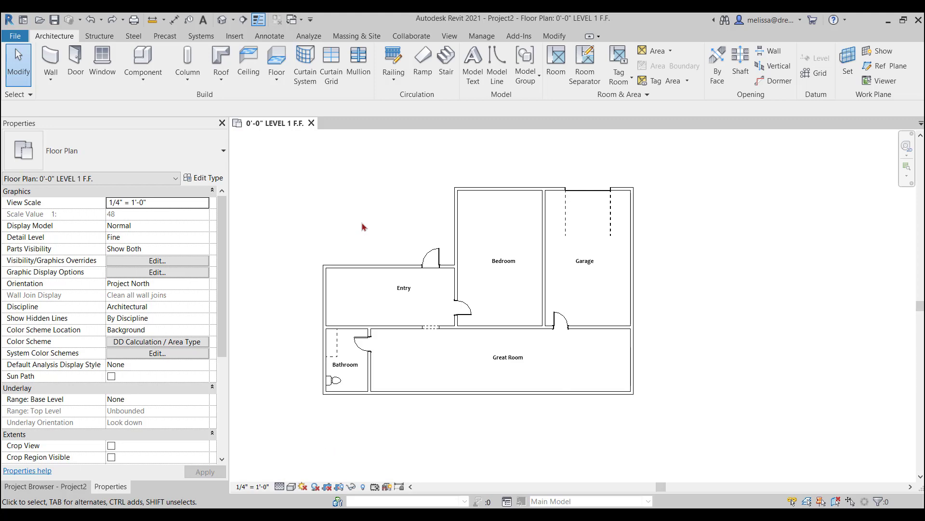
Step: Draw an 11'-0" vertical wall above the Entry
click(51, 58)
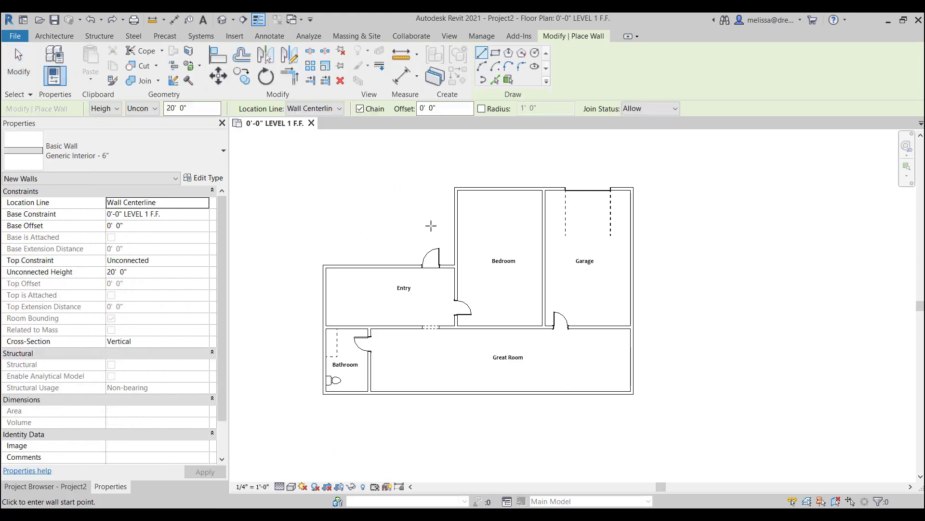
click(399, 185)
click(400, 245)
key(Escape)
key(Escape)
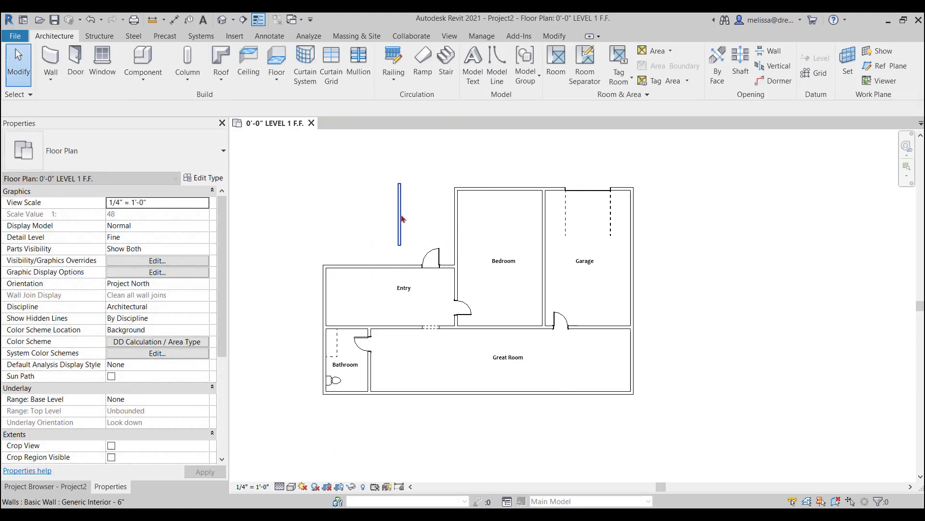
Step: Offset the new wall 0'-0 5/8" from the Bedroom's left wall and check the overlap
click(431, 149)
text(0 0 5/8)
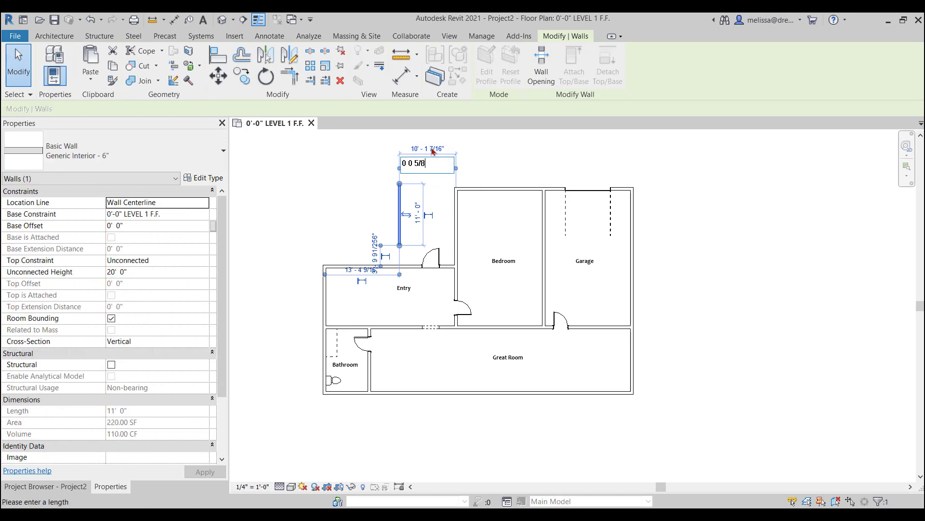
key(Return)
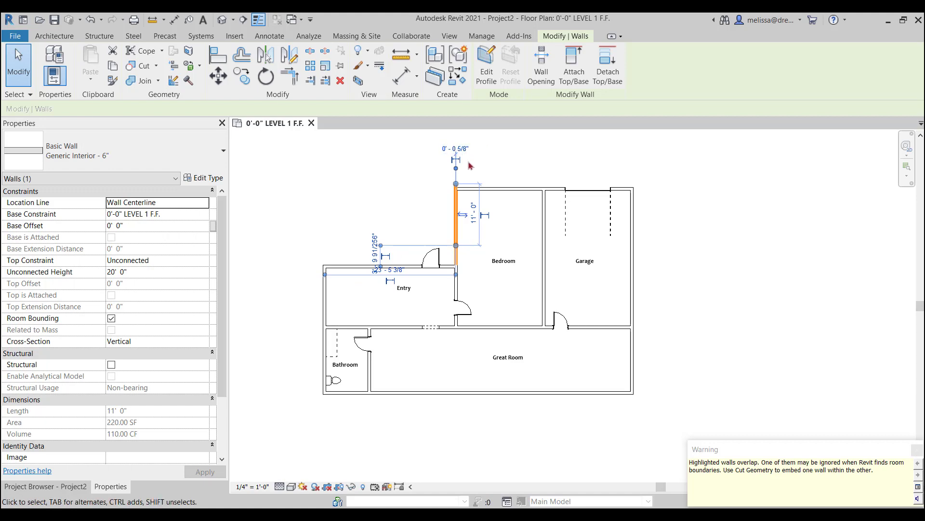
click(399, 153)
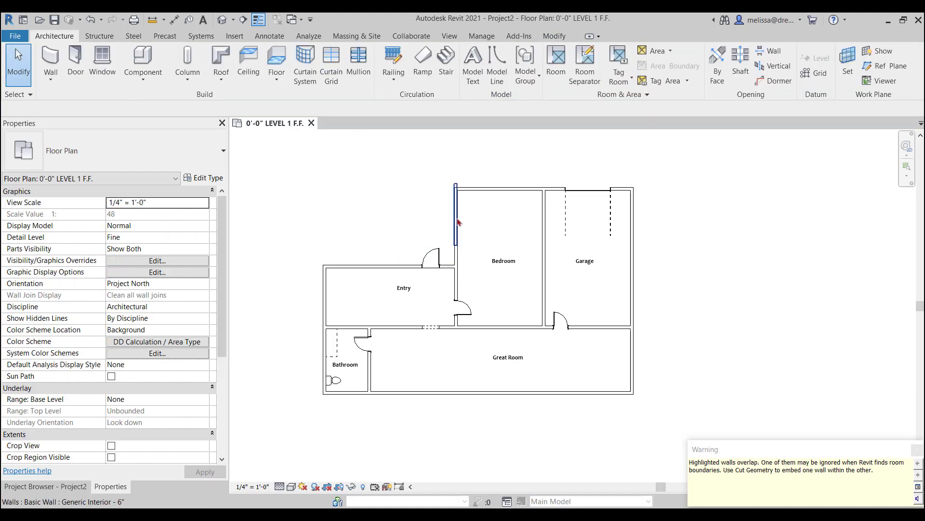
click(456, 196)
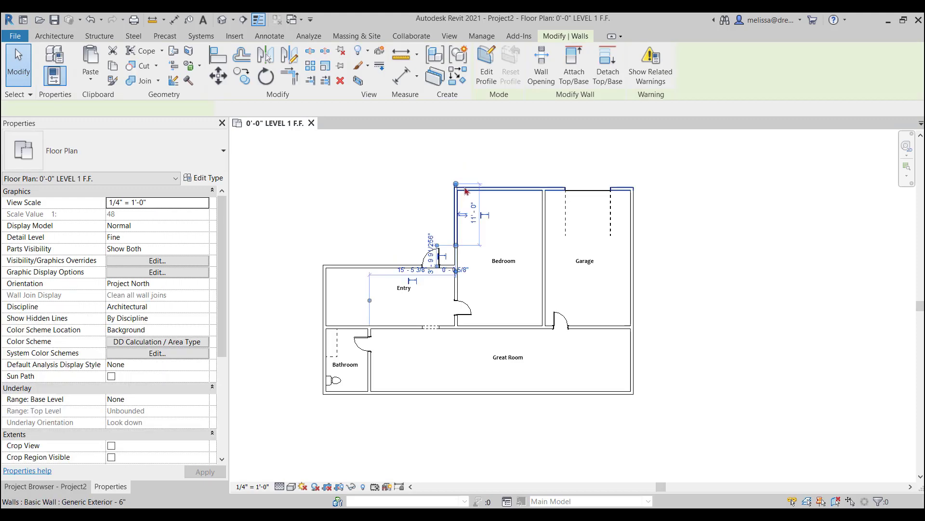
click(497, 205)
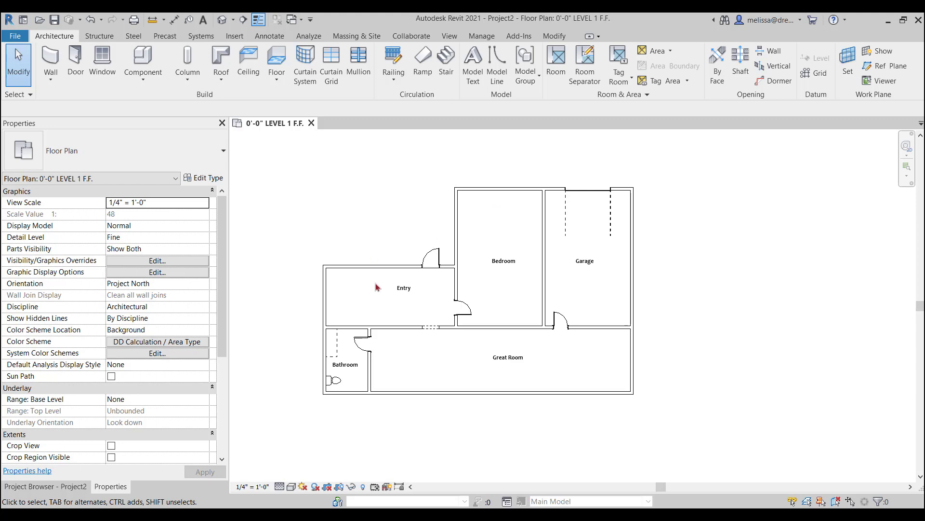
Step: Enter the formula =10'+2 5 1/2" to place the Entry's top wall 12'-5 1/2" away
click(388, 266)
click(480, 294)
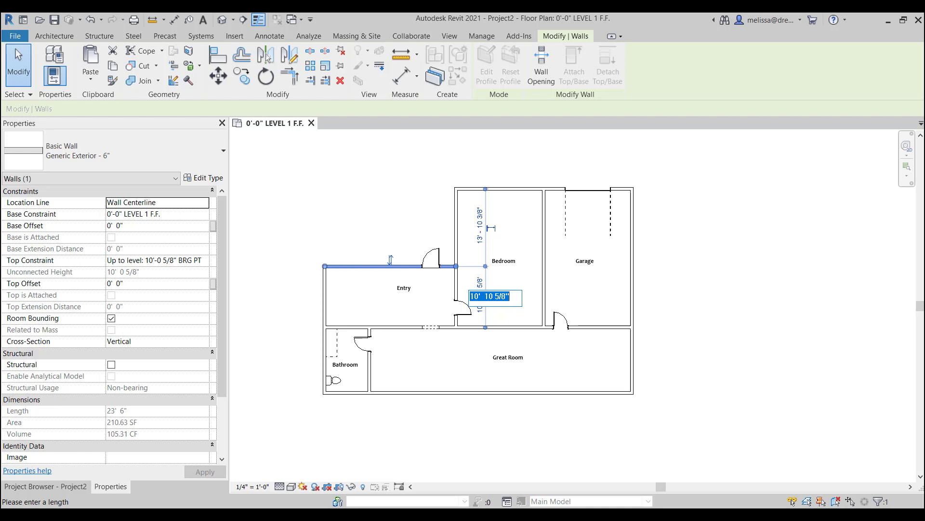
text(=10'+2 5 1/2")
key(Return)
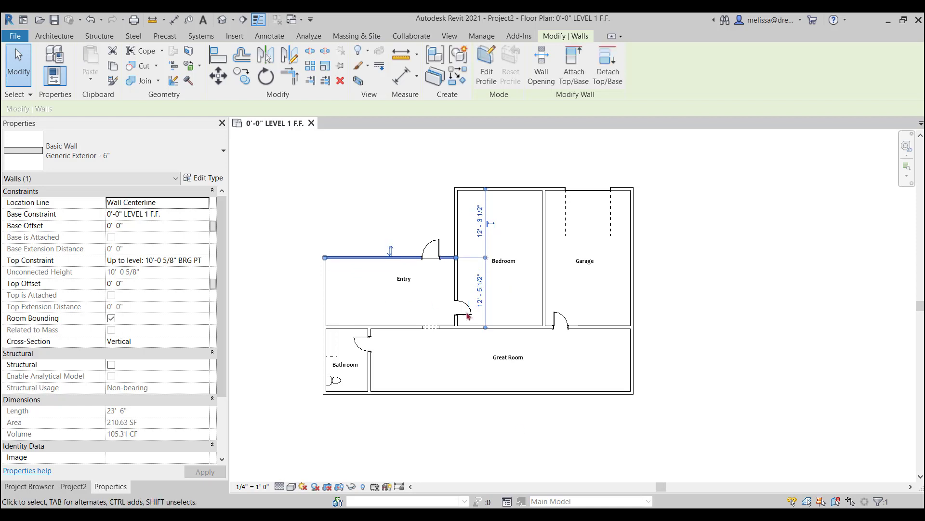
Step: Enter =12'+3cm for the Entry wall distance, giving 12'-1 23/128"
click(480, 290)
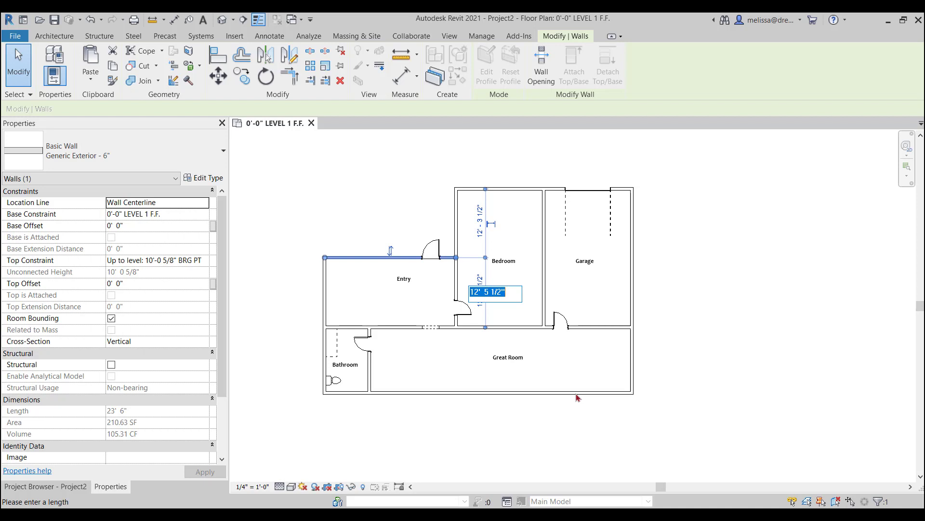
text(=12'+3cm)
key(Return)
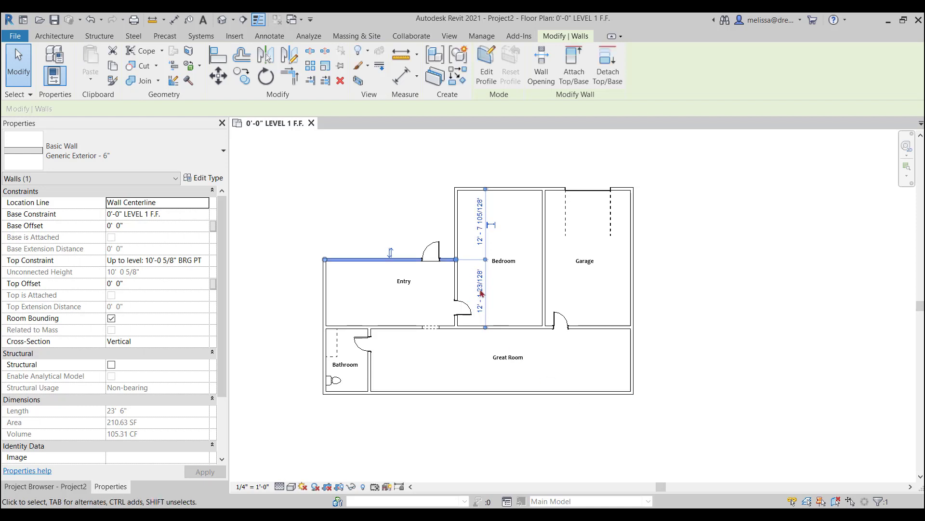